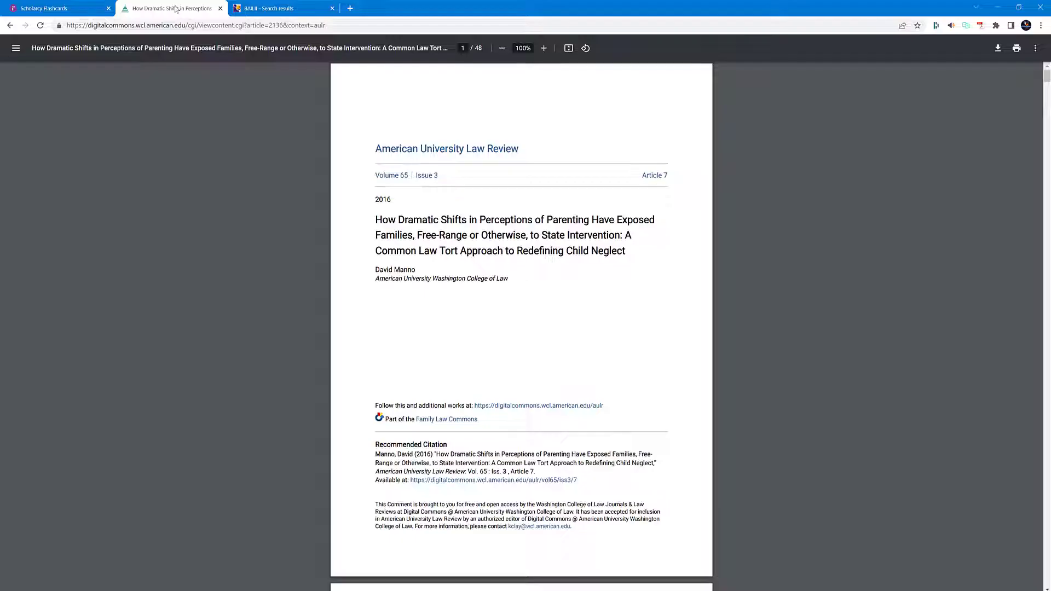
Save the parenting and child-neglect law-review PDF to Downloads, then return to the Scholarcy Flashcards tab
{"action": "left_click", "coordinate": [175, 8]}
{"action": "left_click", "coordinate": [998, 49]}
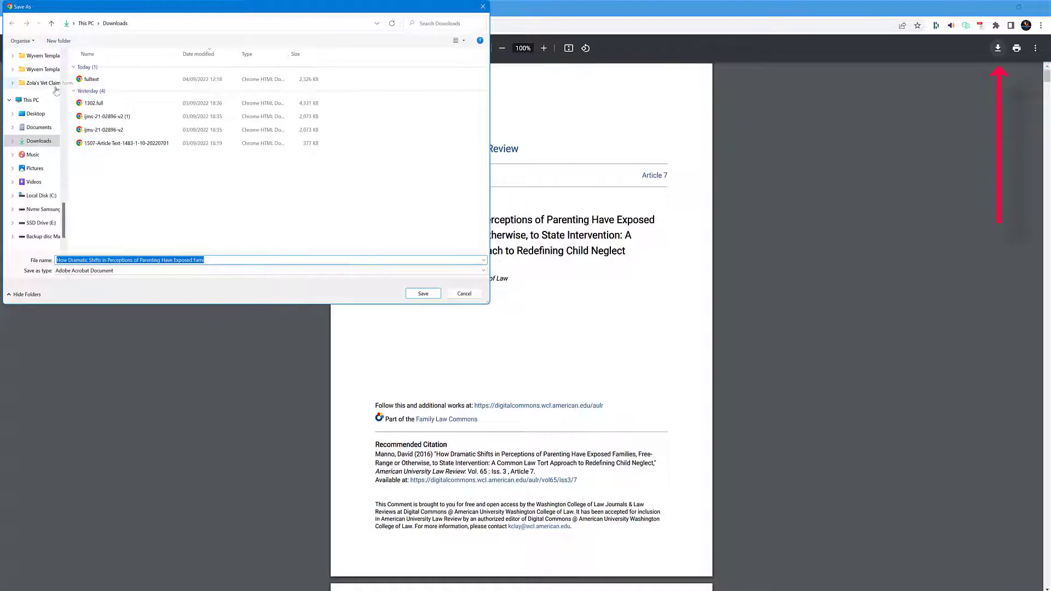
{"action": "left_click", "coordinate": [423, 293]}
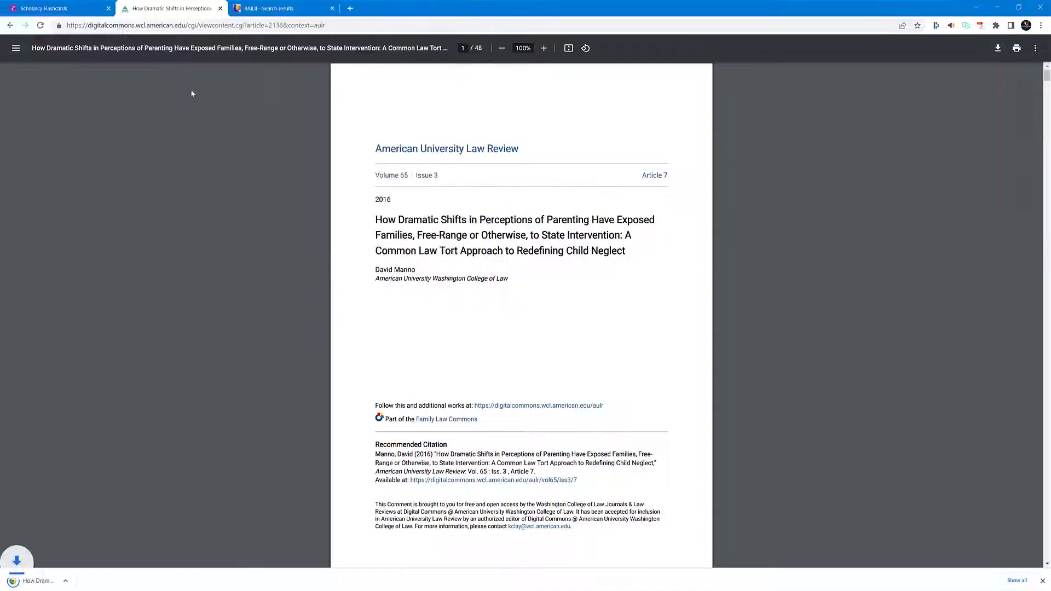
{"action": "left_click", "coordinate": [59, 11]}
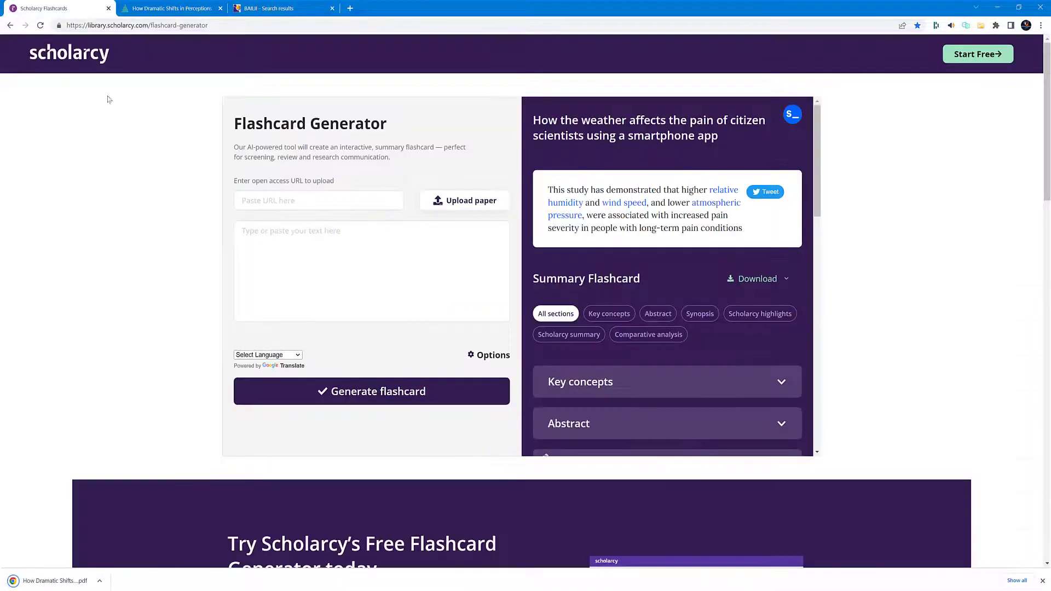
Upload the downloaded parenting law-review PDF from Downloads to generate its flashcard
{"action": "left_click", "coordinate": [449, 202]}
{"action": "left_click", "coordinate": [131, 82]}
{"action": "double_click", "coordinate": [131, 82]}
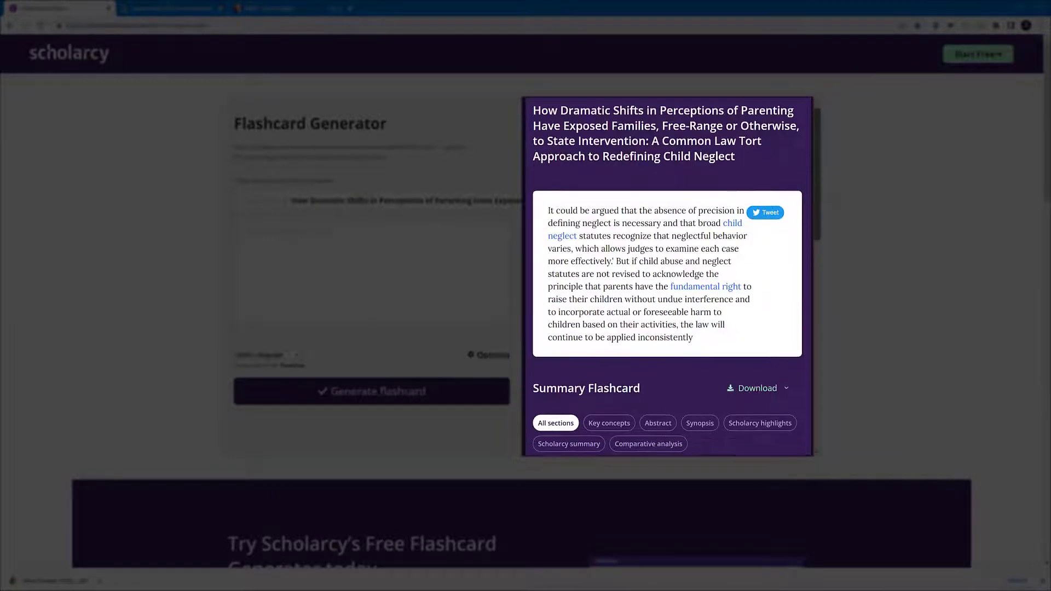
Filter the flashcard to Abstract, then to Synopsis, and read the parenting-standards synopsis
{"action": "scroll", "coordinate": [667, 277], "scroll_direction": "down", "scroll_amount": 10}
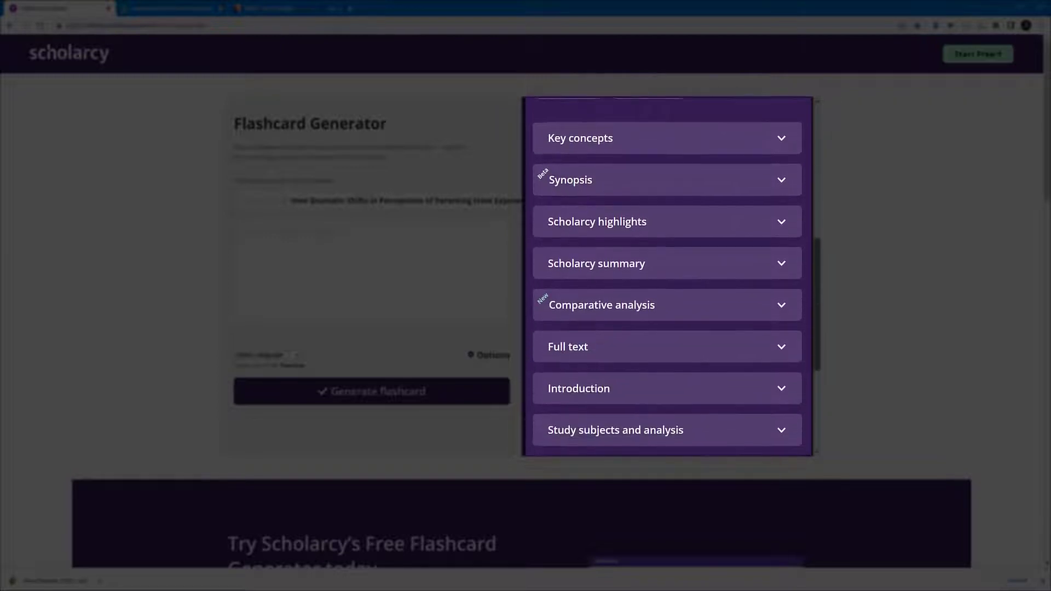
{"action": "scroll", "coordinate": [667, 276], "scroll_direction": "up", "scroll_amount": 5}
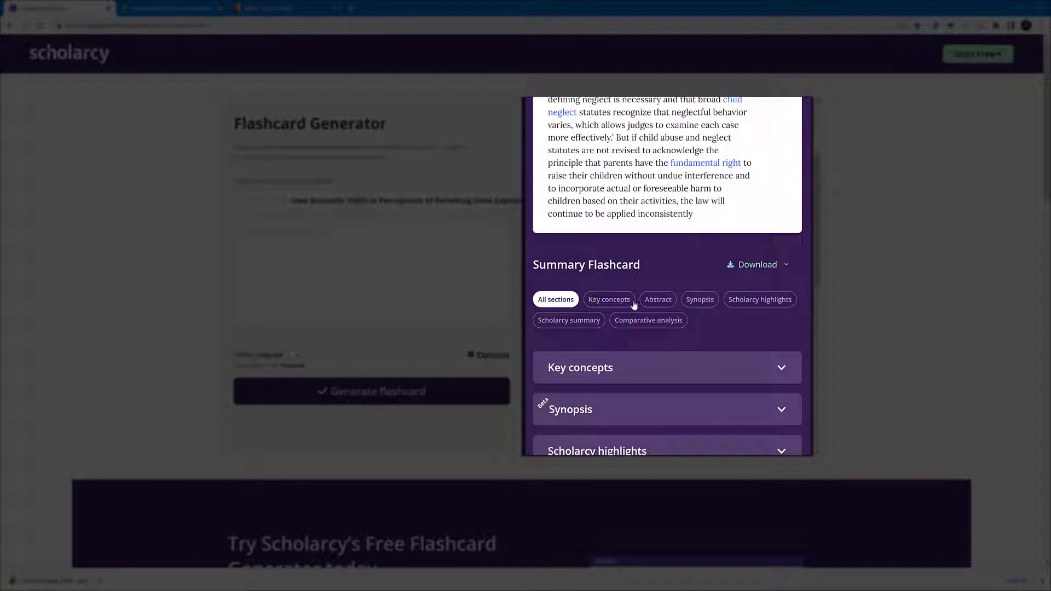
{"action": "left_click", "coordinate": [652, 301]}
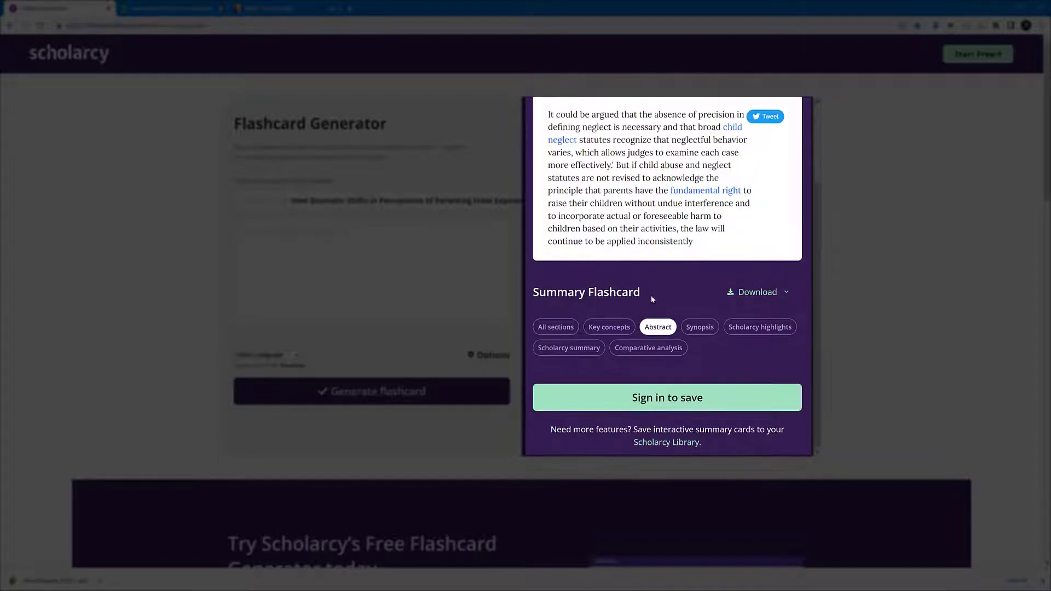
{"action": "left_click", "coordinate": [699, 328]}
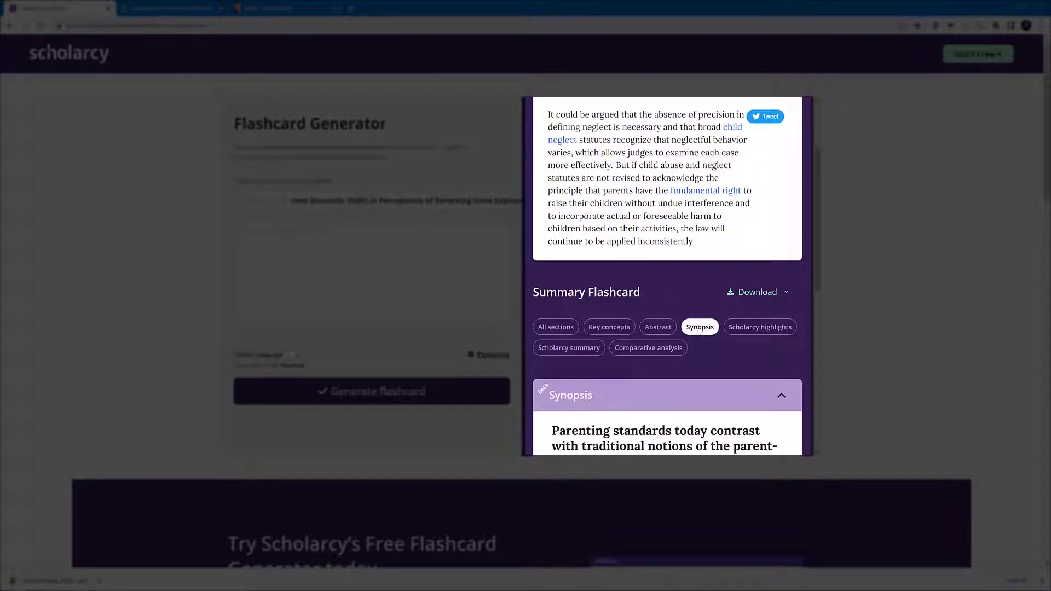
{"action": "scroll", "coordinate": [835, 346], "scroll_direction": "down", "scroll_amount": 4}
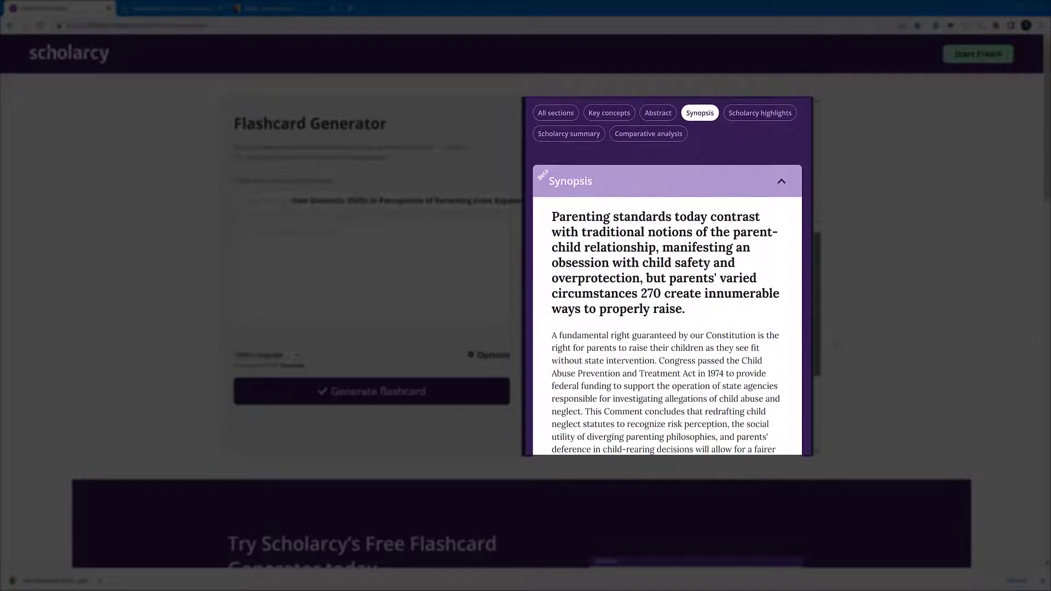
{"action": "scroll", "coordinate": [835, 346], "scroll_direction": "down", "scroll_amount": 3}
{"action": "scroll", "coordinate": [835, 346], "scroll_direction": "up", "scroll_amount": 6}
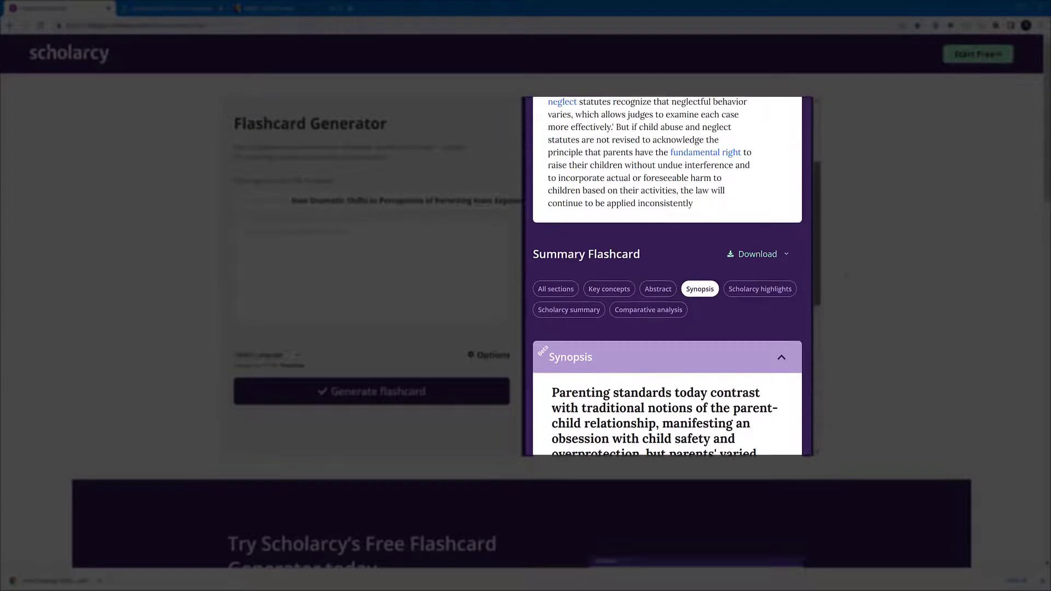
Review the flashcard's Scholarcy highlights and Comparative analysis sections
{"action": "left_click", "coordinate": [777, 318]}
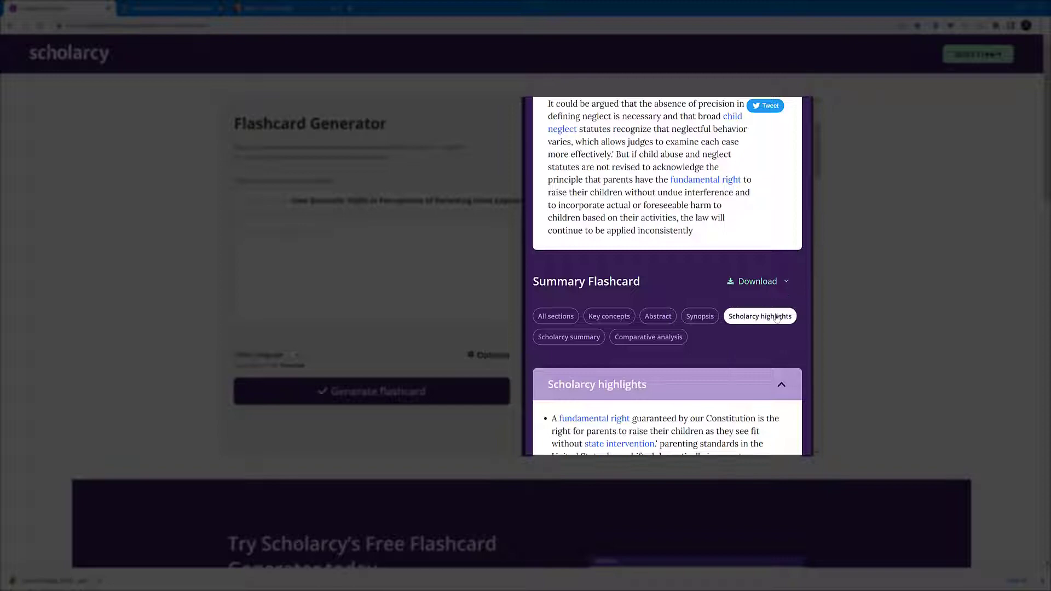
{"action": "scroll", "coordinate": [777, 318], "scroll_direction": "down", "scroll_amount": 4}
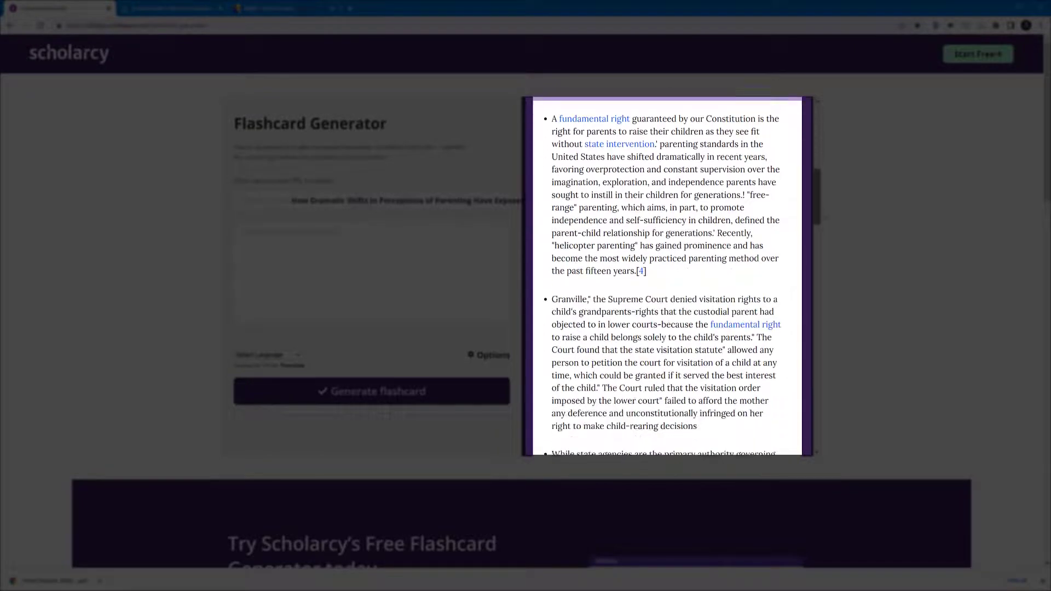
{"action": "scroll", "coordinate": [667, 277], "scroll_direction": "up", "scroll_amount": 6}
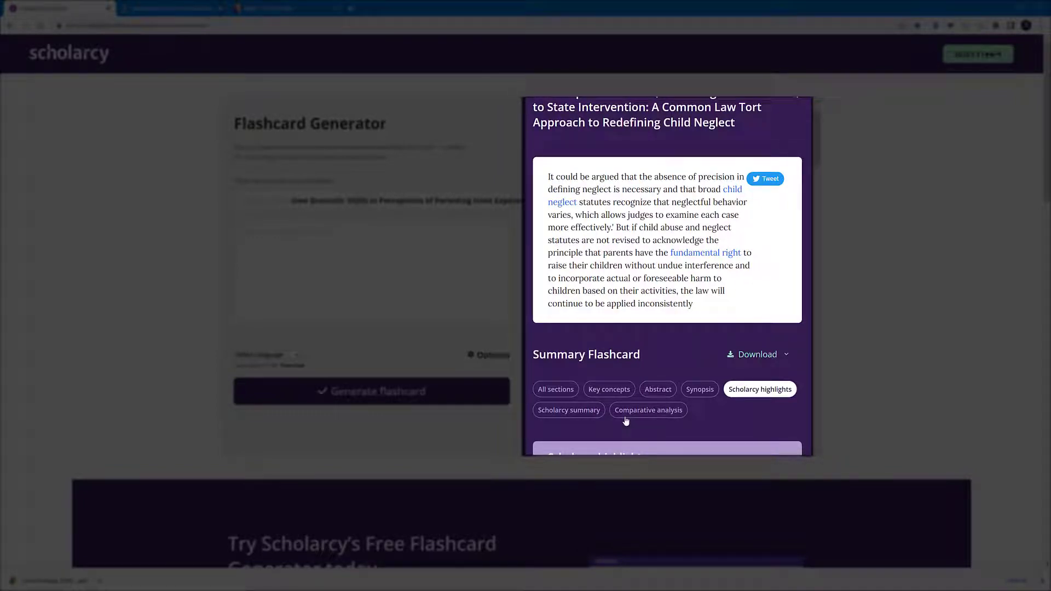
{"action": "left_click", "coordinate": [628, 412]}
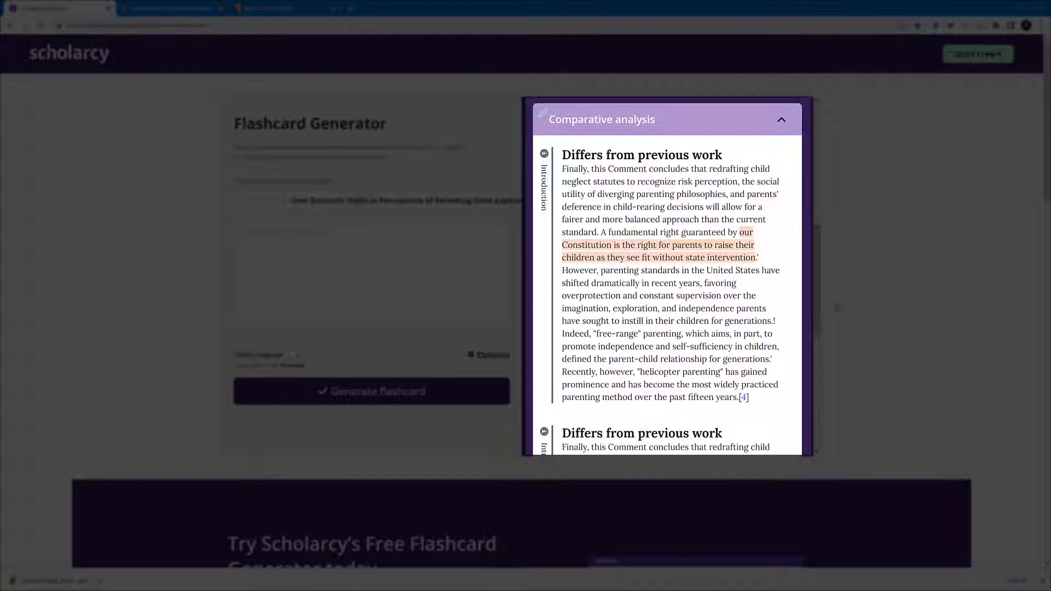
{"action": "scroll", "coordinate": [783, 307], "scroll_direction": "up", "scroll_amount": 6}
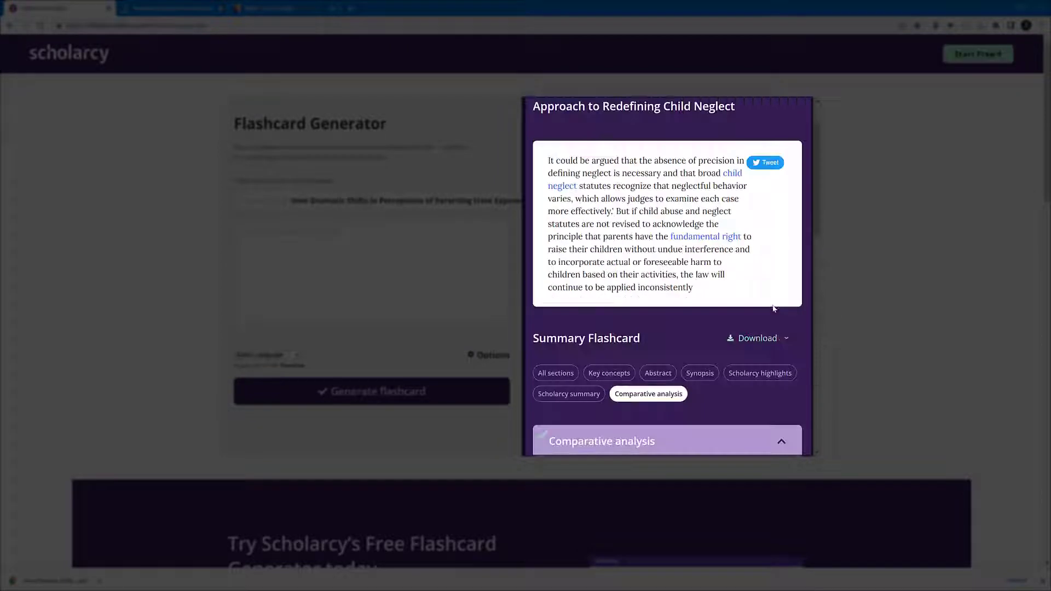
Export the flashcard as a Word document and open the downloaded .docx file
{"action": "left_click", "coordinate": [774, 339]}
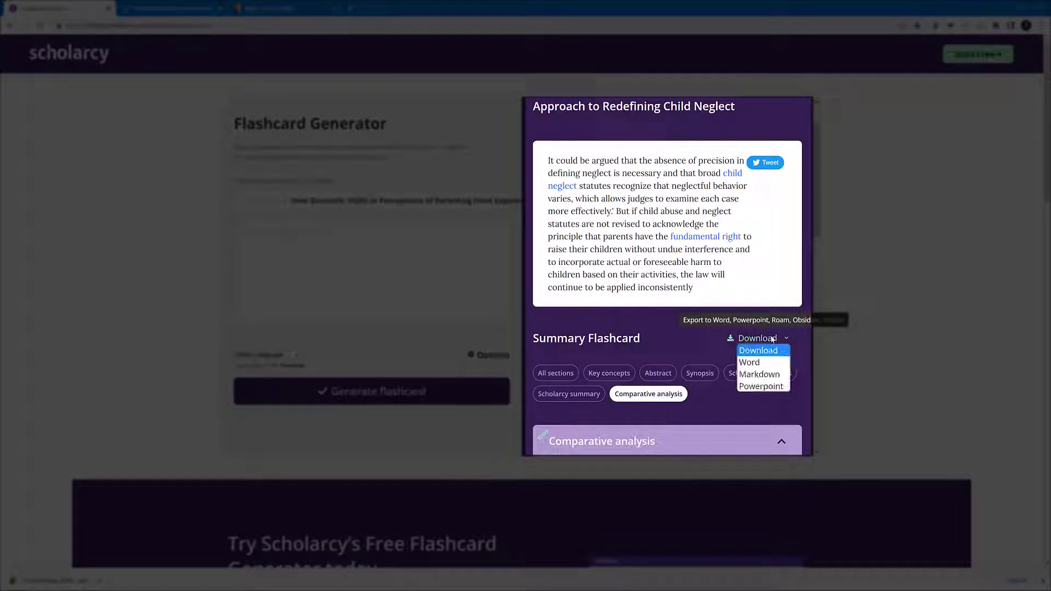
{"action": "left_click", "coordinate": [759, 362]}
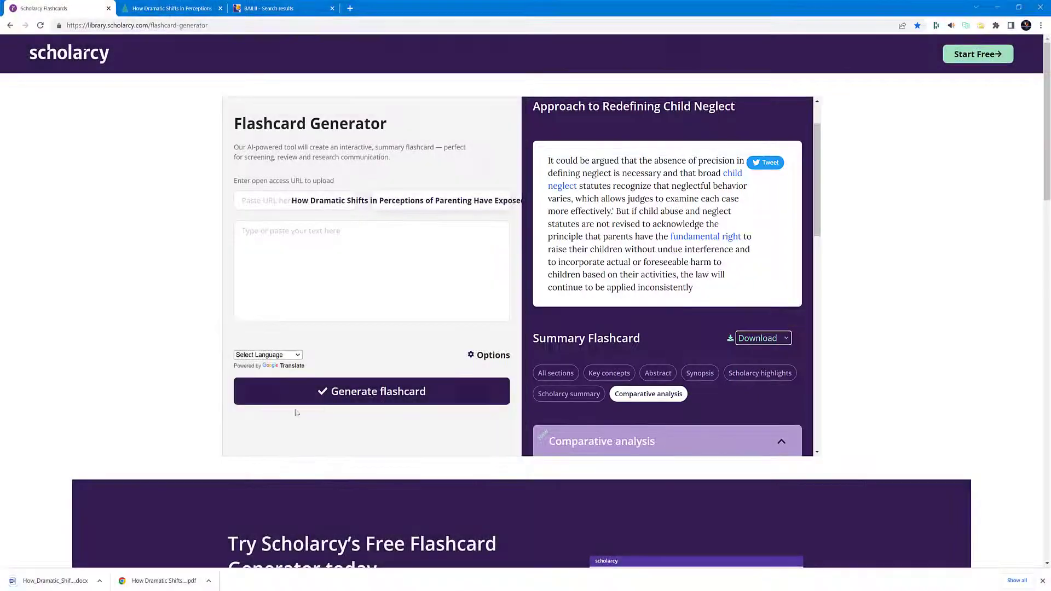
{"action": "left_click", "coordinate": [70, 582]}
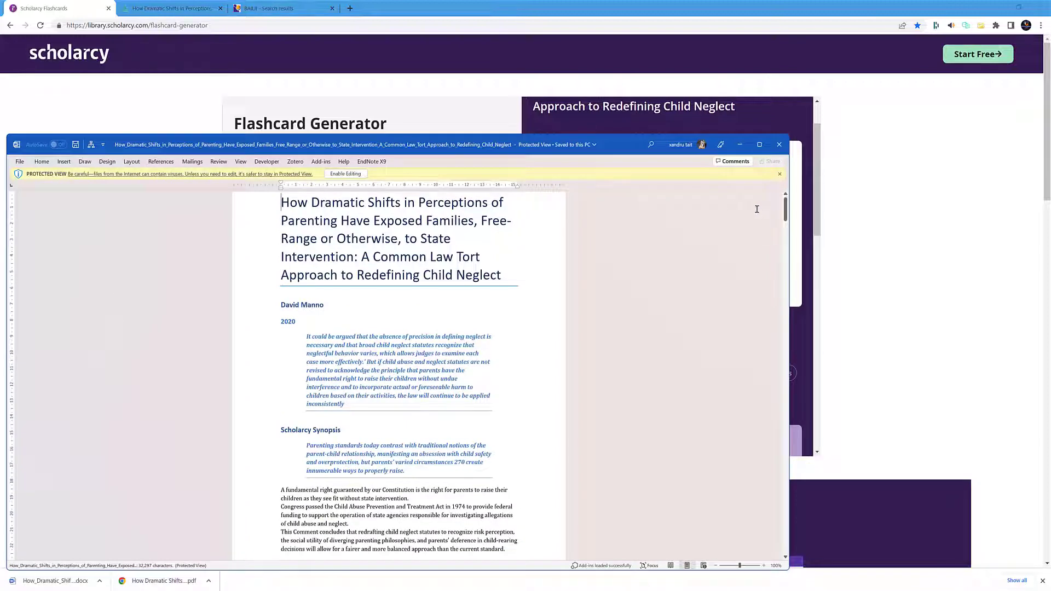
Scroll through the exported flashcard document in Word, then minimize Word
{"action": "left_click_drag", "start_coordinate": [787, 211], "coordinate": [787, 227]}
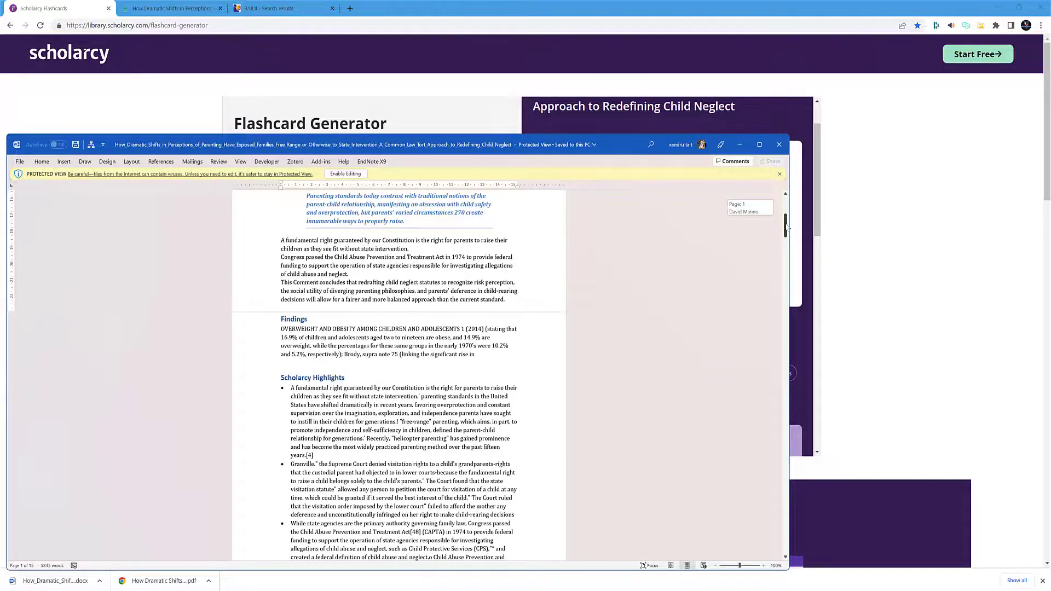
{"action": "left_click_drag", "start_coordinate": [787, 227], "coordinate": [787, 264]}
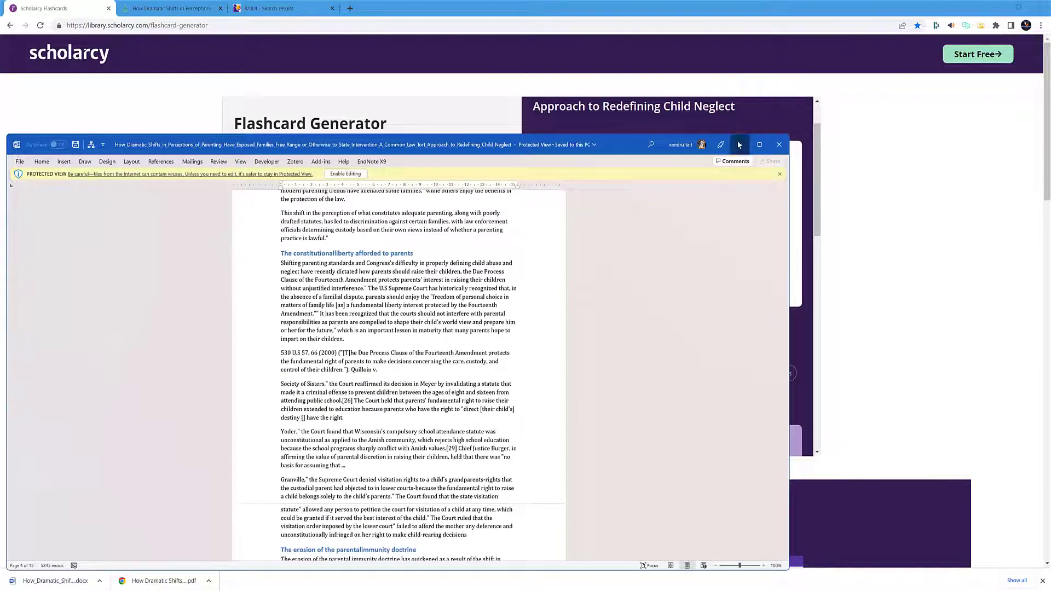
{"action": "left_click", "coordinate": [739, 144]}
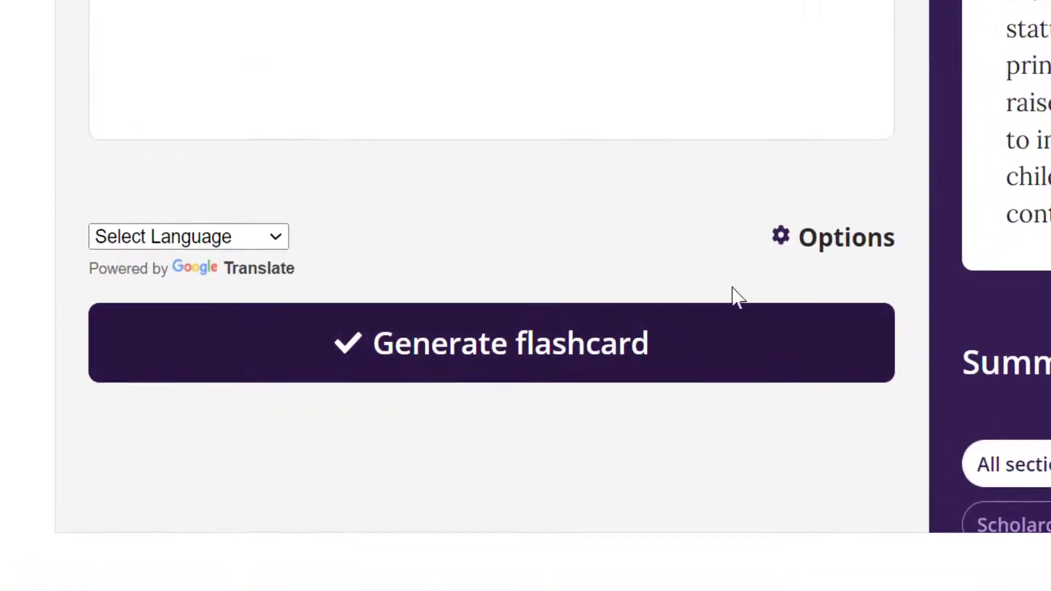
Switch images on and set the download option to Detailed, leaving the translation language unchanged
{"action": "left_click", "coordinate": [812, 246]}
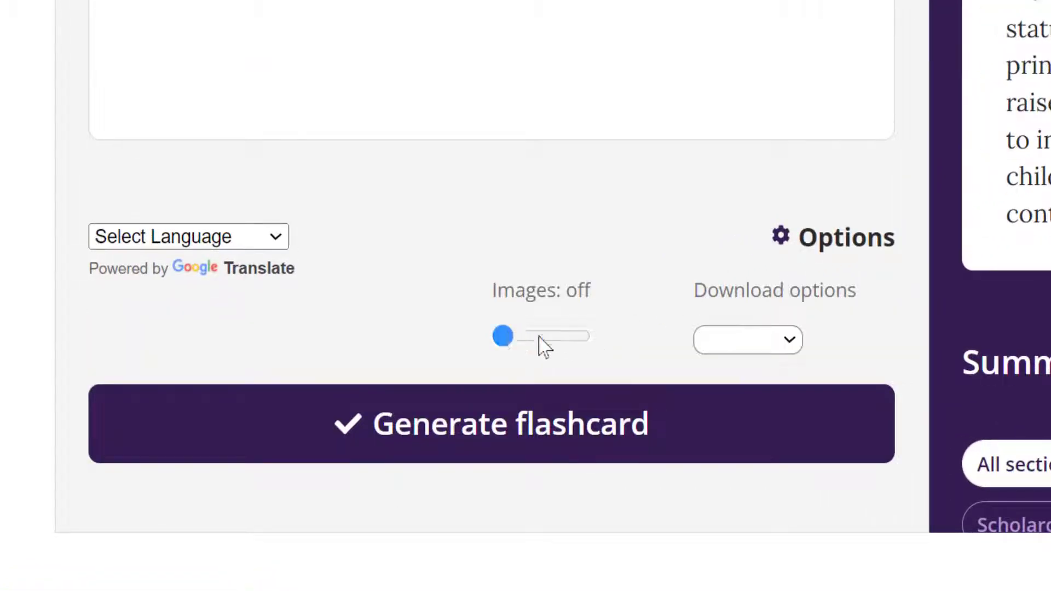
{"action": "left_click", "coordinate": [586, 339]}
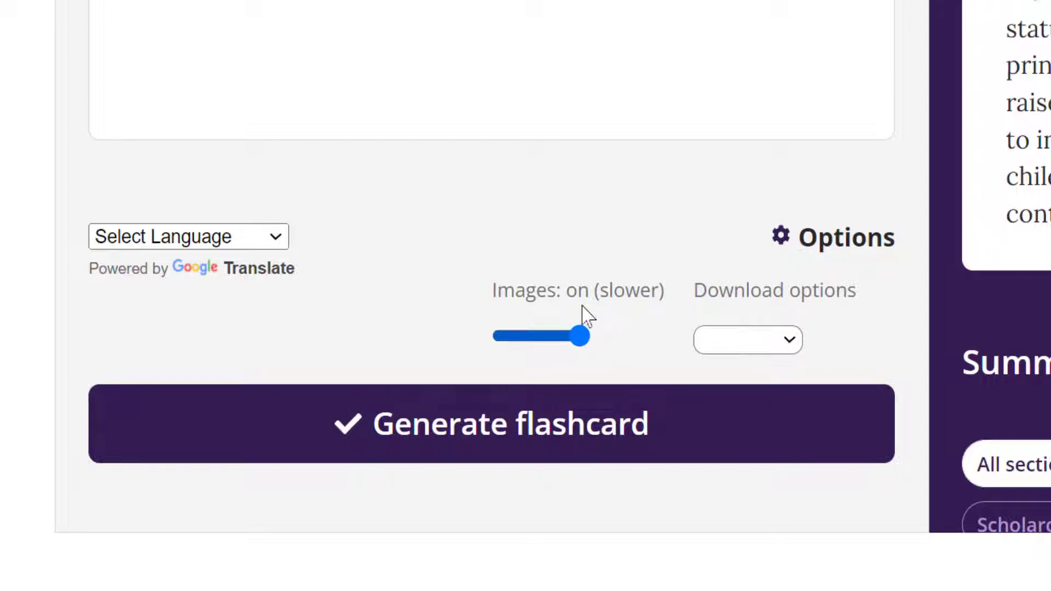
{"action": "left_click", "coordinate": [791, 343]}
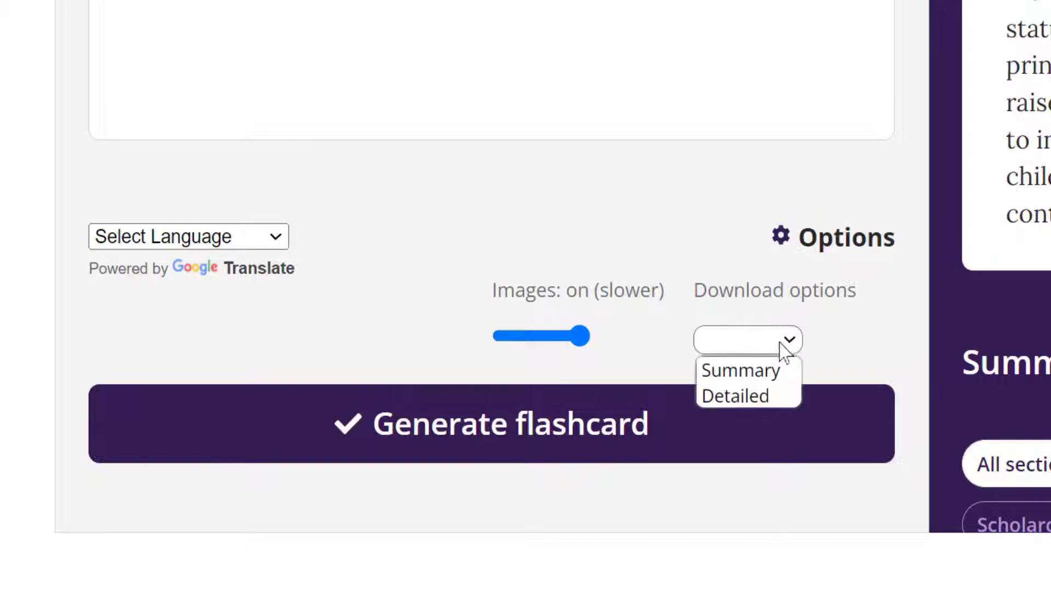
{"action": "left_click", "coordinate": [774, 373]}
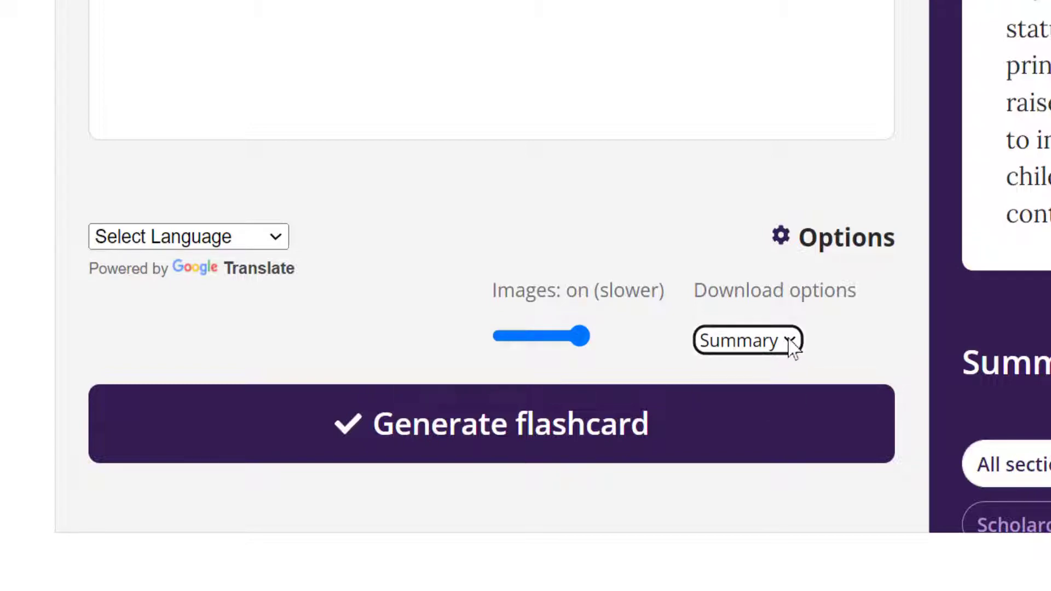
{"action": "left_click", "coordinate": [789, 342]}
{"action": "left_click", "coordinate": [761, 392]}
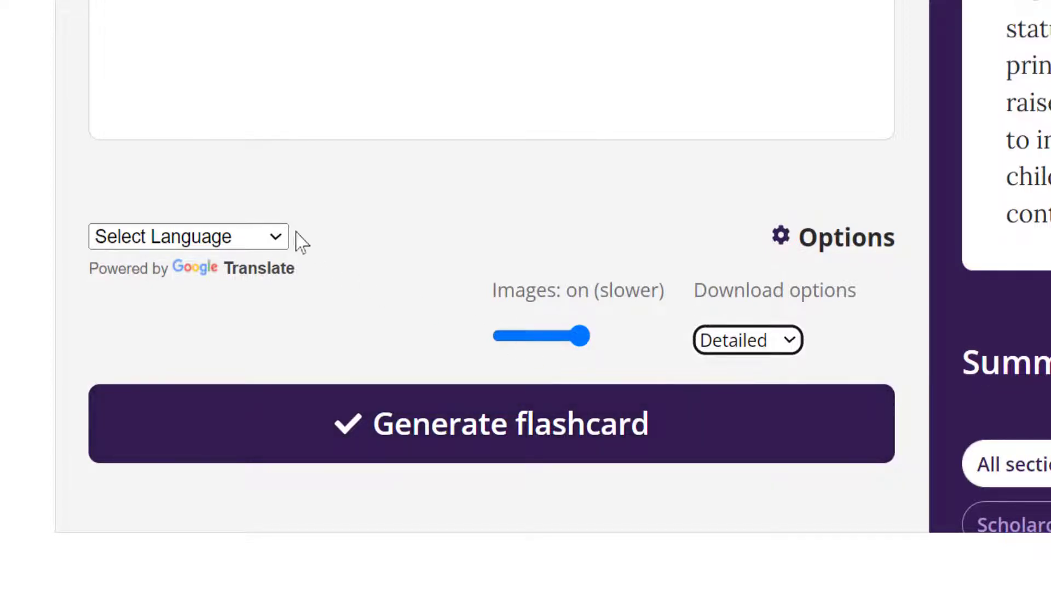
{"action": "left_click", "coordinate": [277, 237]}
{"action": "left_click", "coordinate": [277, 238]}
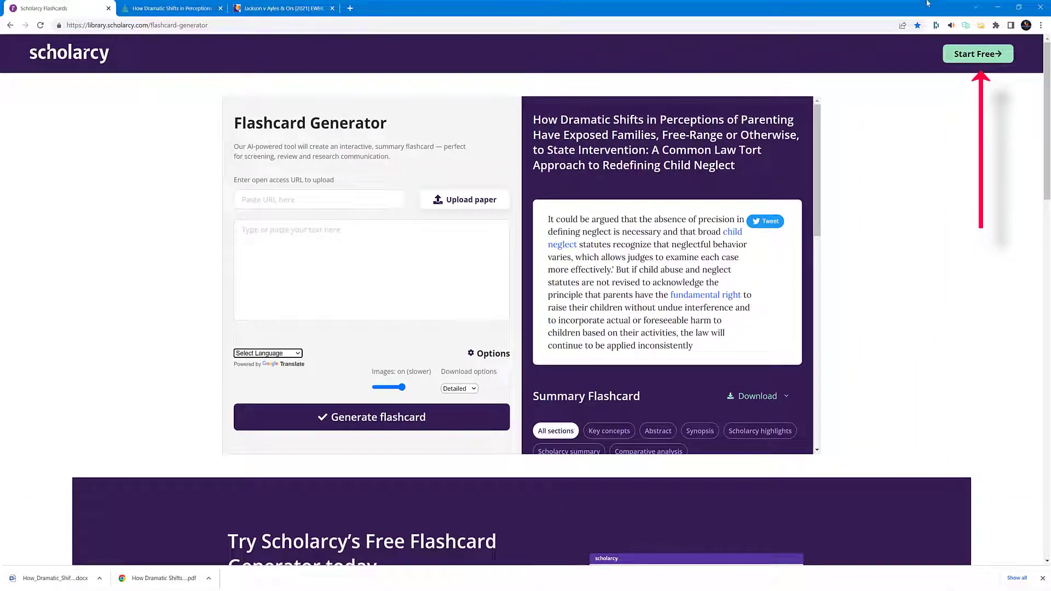
Open Scholarcy's Start Free sign-up page for a 14-day trial in a new tab
{"action": "left_click", "coordinate": [968, 54]}
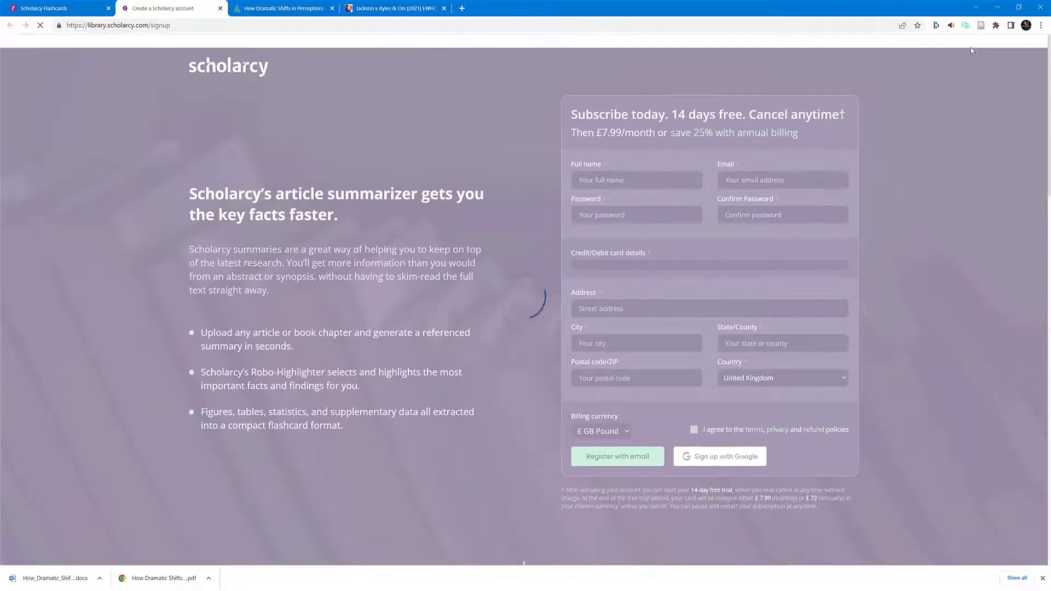